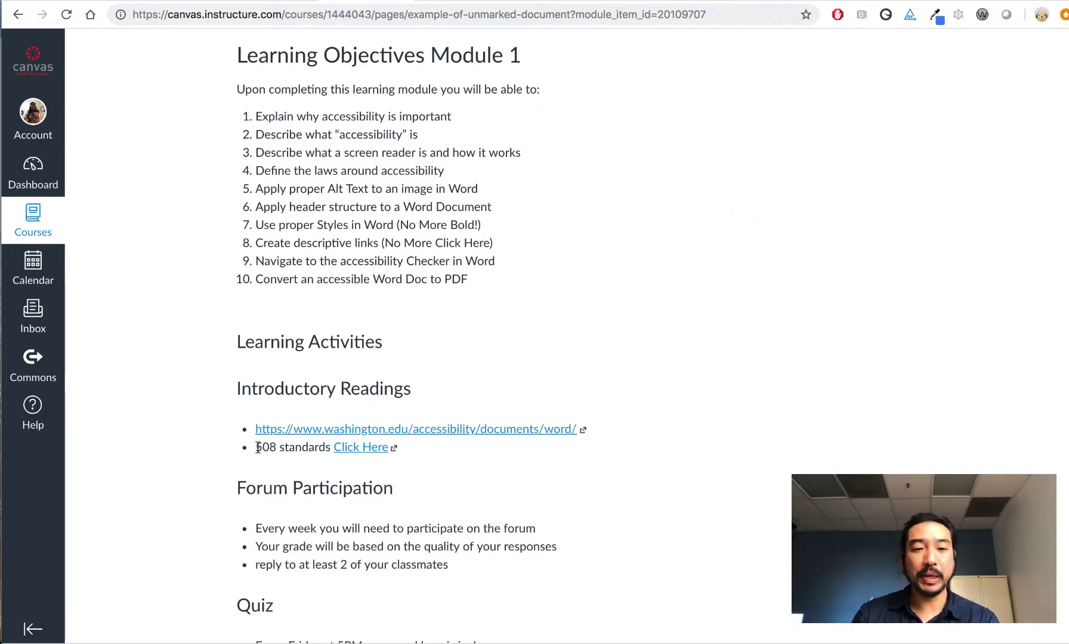
Step: Highlight the '508 standards' text on the page to point it out, then clear the selection
{"action": "left_click_drag", "start_coordinate": [257, 448], "coordinate": [328, 447]}
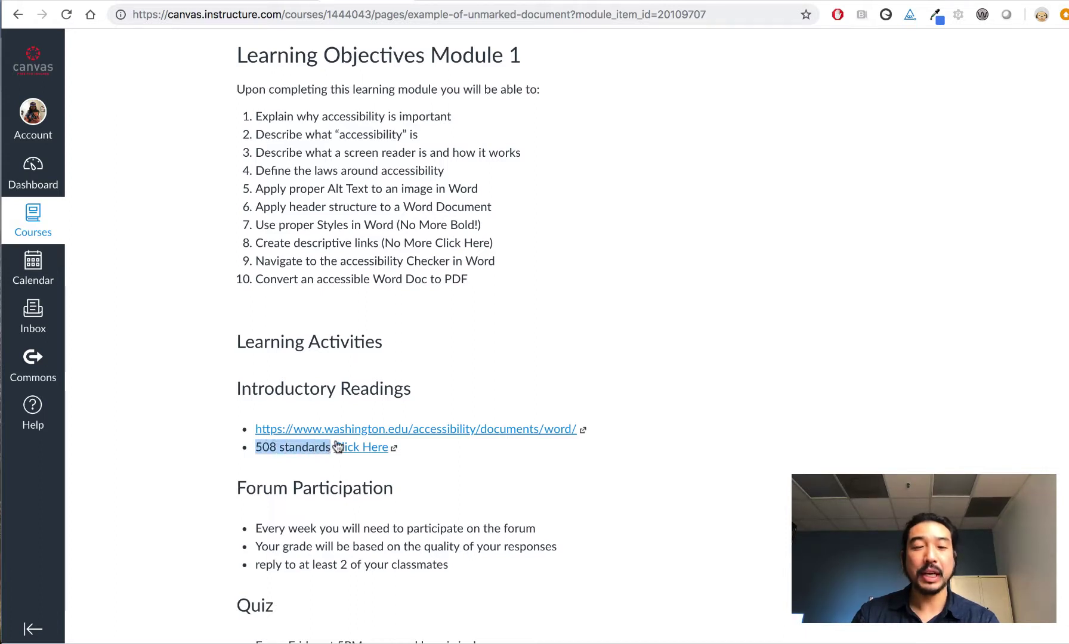
{"action": "left_click", "coordinate": [273, 457]}
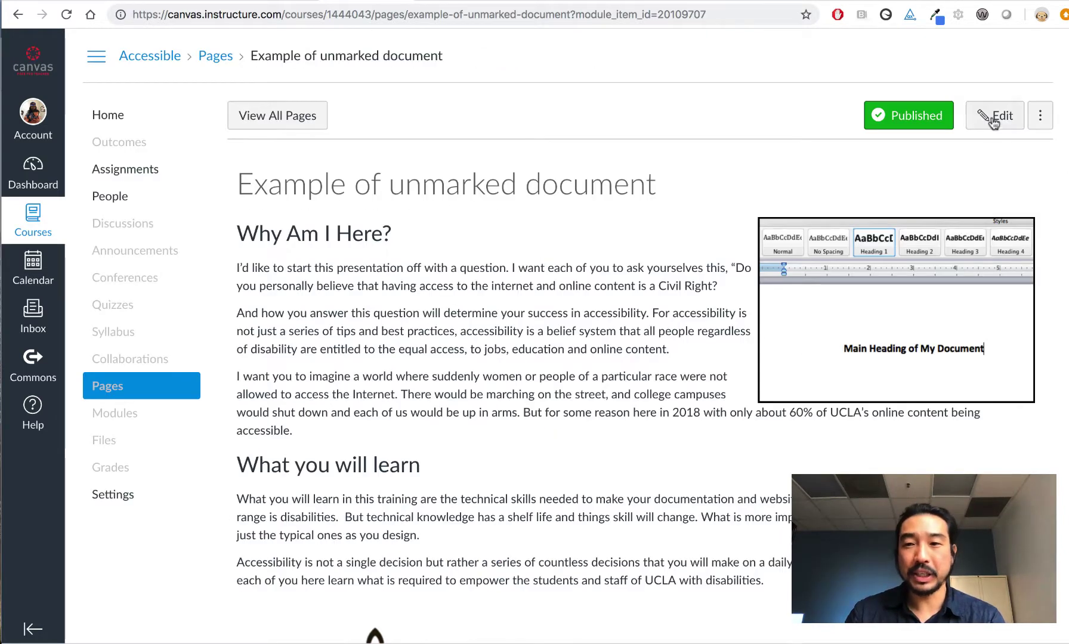
Step: Open the Learning Objectives page for editing and scroll down to the Introductory Readings bullets
{"action": "left_click", "coordinate": [998, 118]}
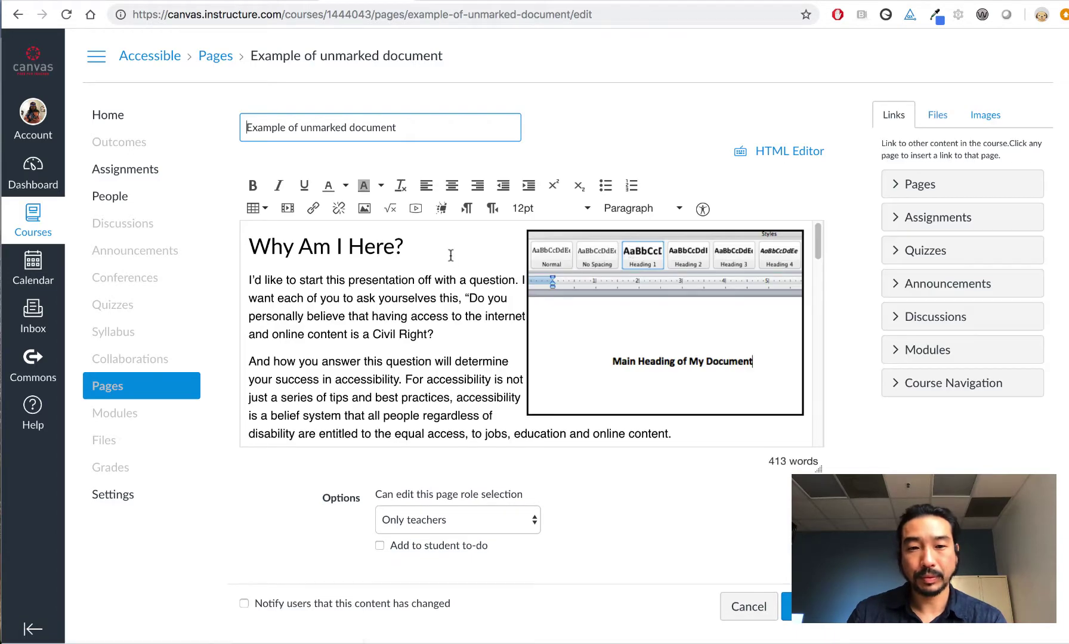
{"action": "scroll", "coordinate": [467, 269], "scroll_direction": "down", "scroll_amount": 10}
{"action": "scroll", "coordinate": [468, 268], "scroll_direction": "down", "scroll_amount": 3}
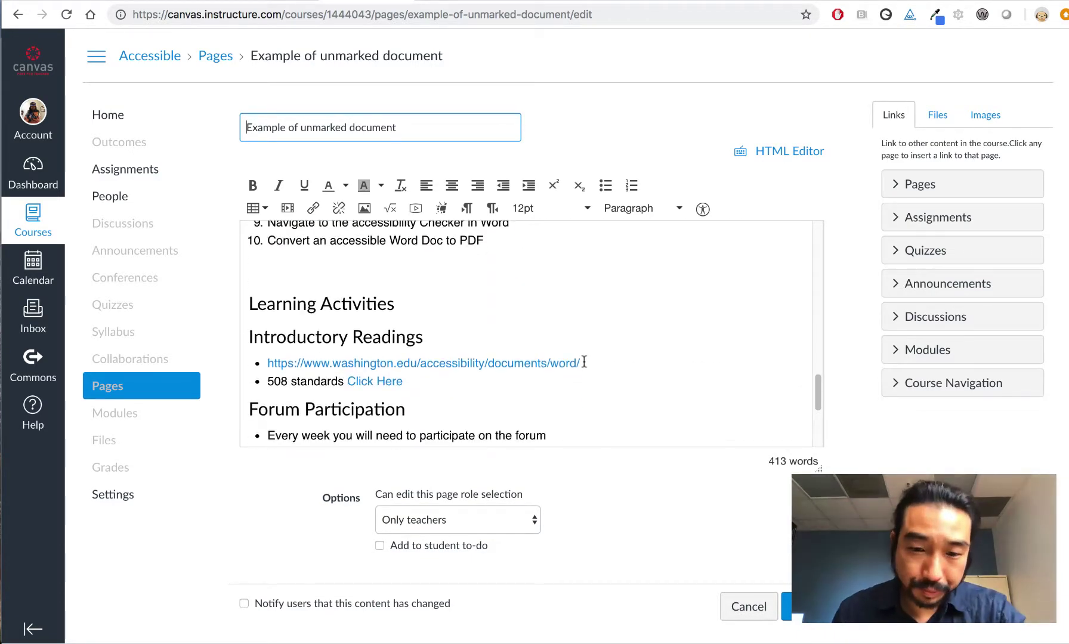
Step: Overwrite the raw washington.edu URL bullet with 'University of Washington Accessibility Guide'
{"action": "left_click_drag", "start_coordinate": [582, 363], "coordinate": [270, 366]}
{"action": "key", "text": "ctrl+c"}
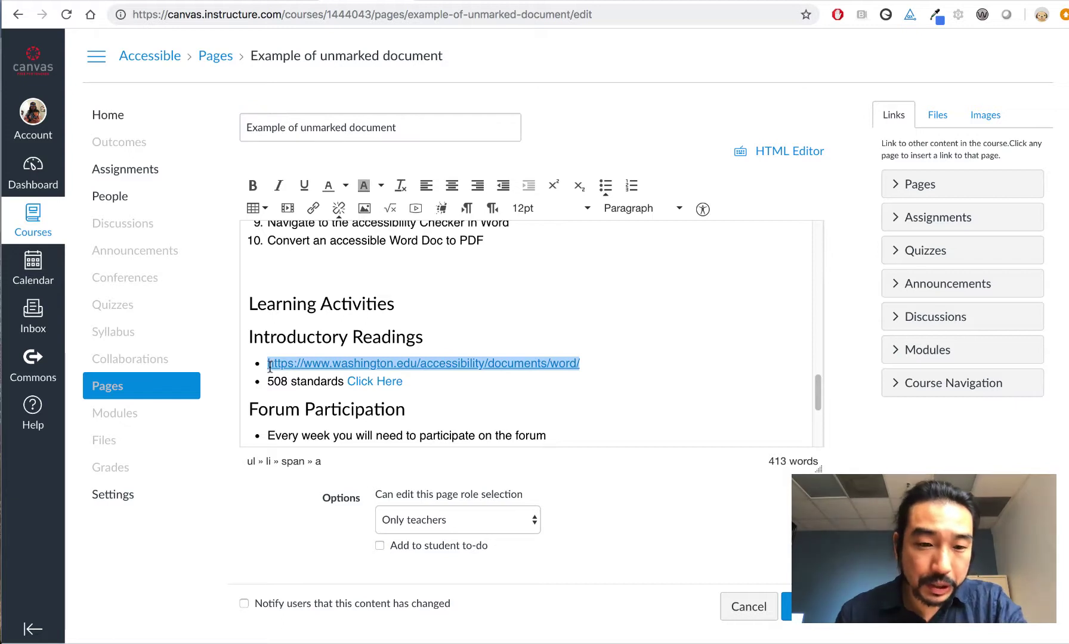
{"action": "key", "text": "BackSpace"}
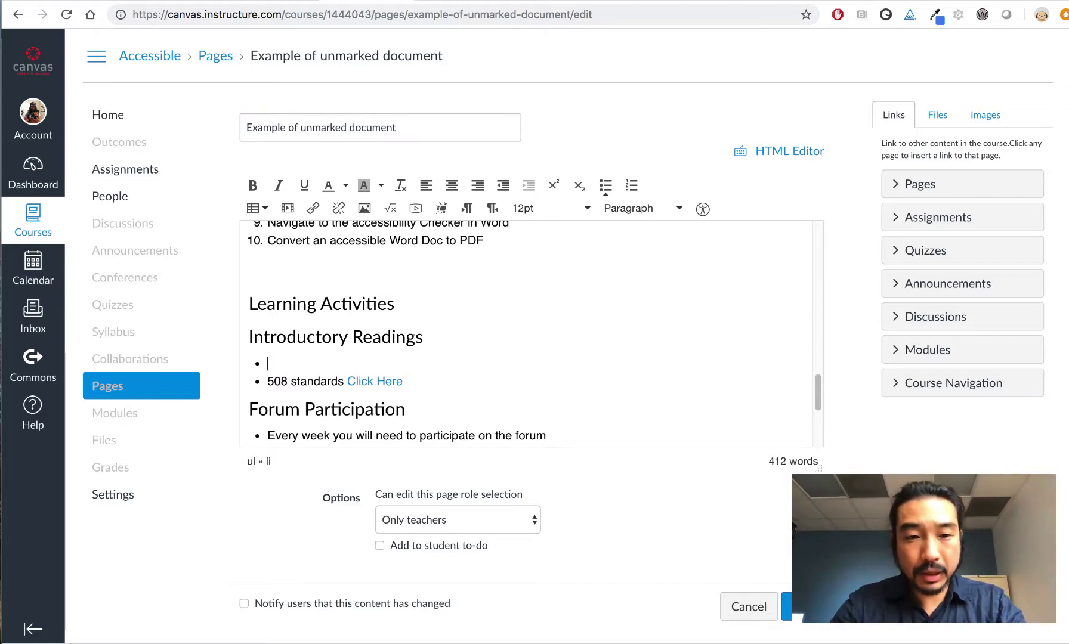
{"action": "type", "text": "University of W"}
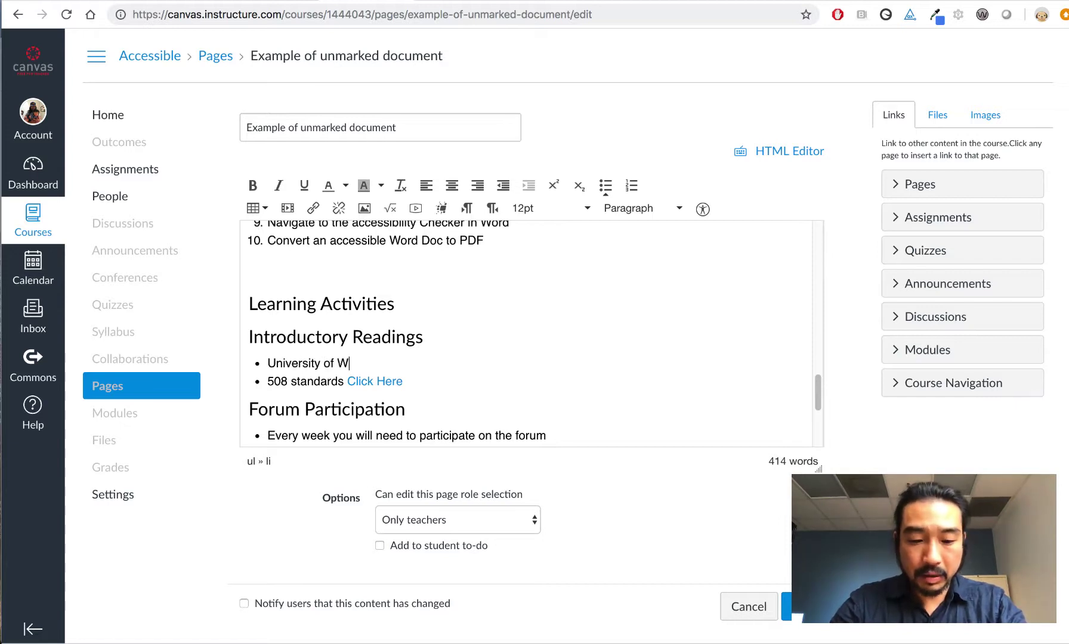
{"action": "type", "text": "ashington a"}
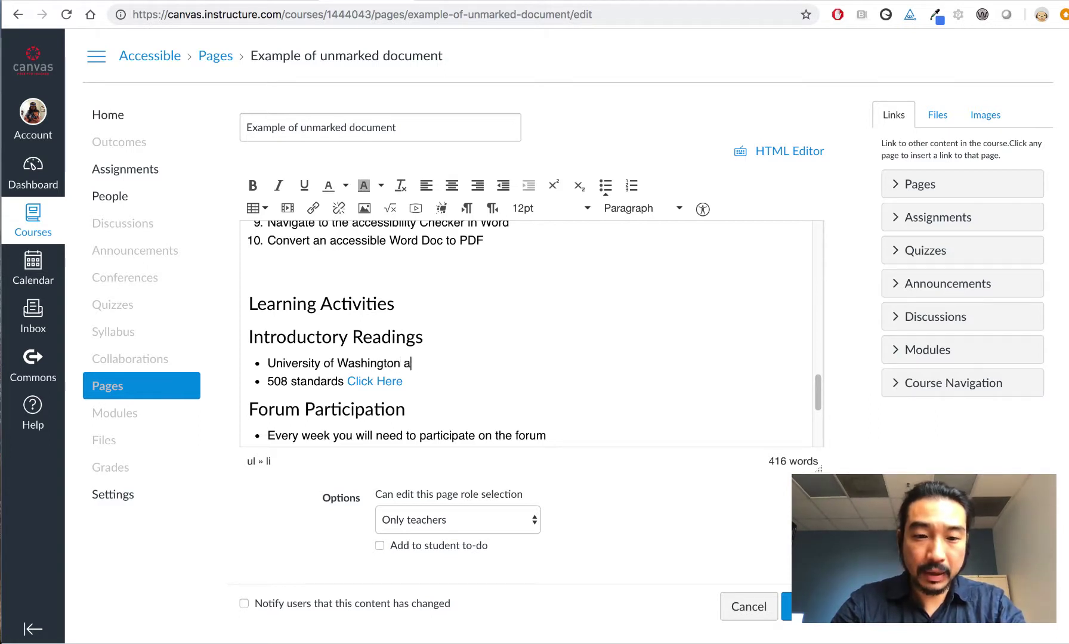
{"action": "key", "text": "BackSpace"}
{"action": "type", "text": "Accessibi"}
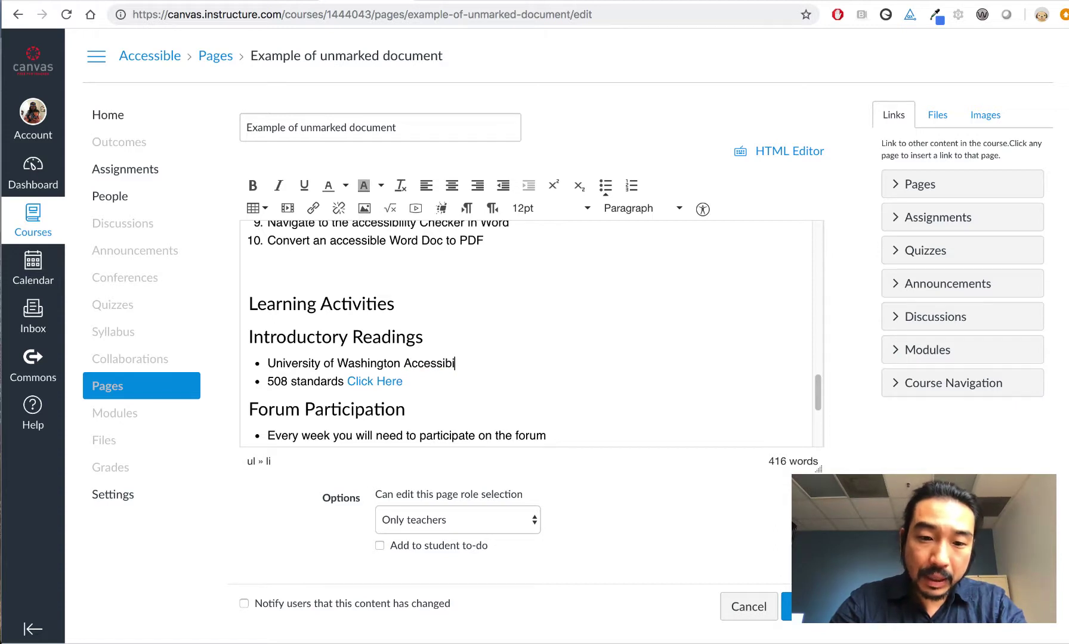
{"action": "type", "text": "ulityity Gui"}
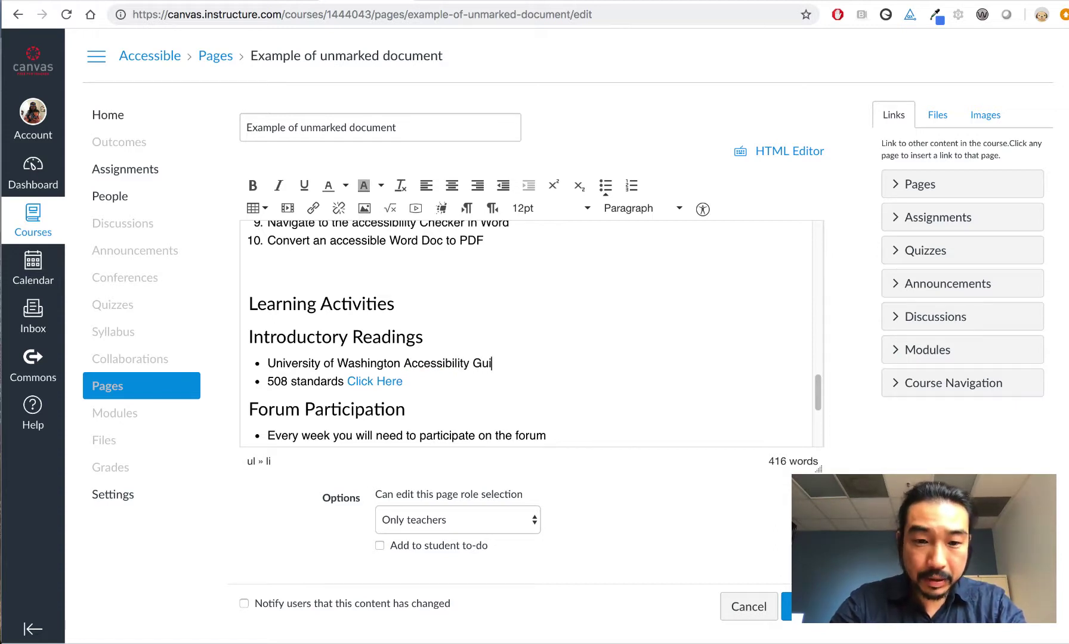
{"action": "type", "text": "de"}
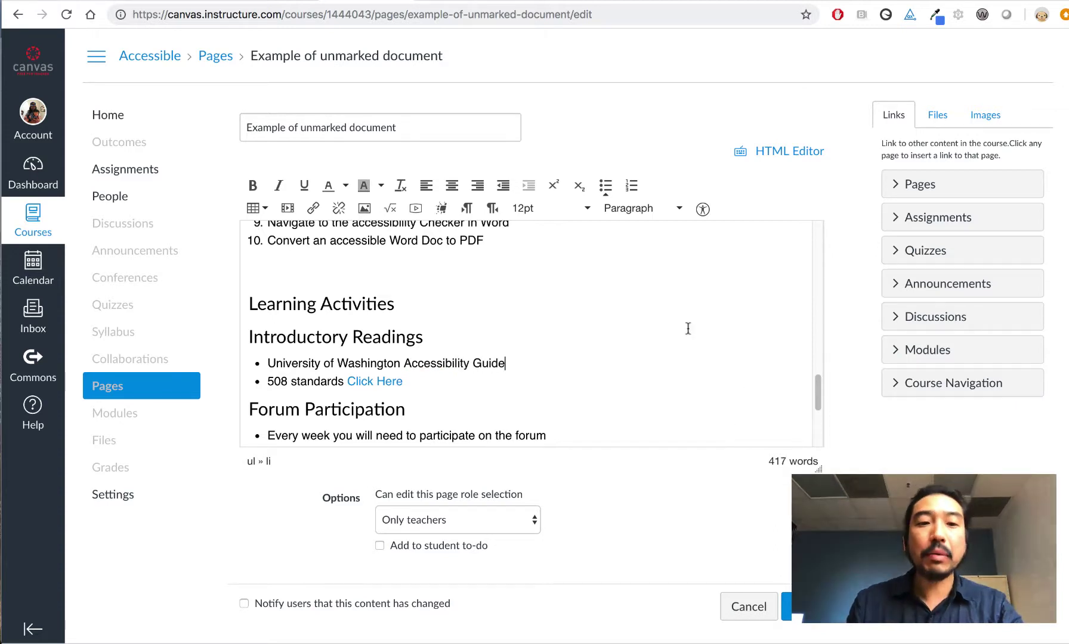
Step: Link the 'University of Washington Accessibility Guide' text to the pasted washington.edu URL
{"action": "left_click_drag", "start_coordinate": [507, 364], "coordinate": [270, 364]}
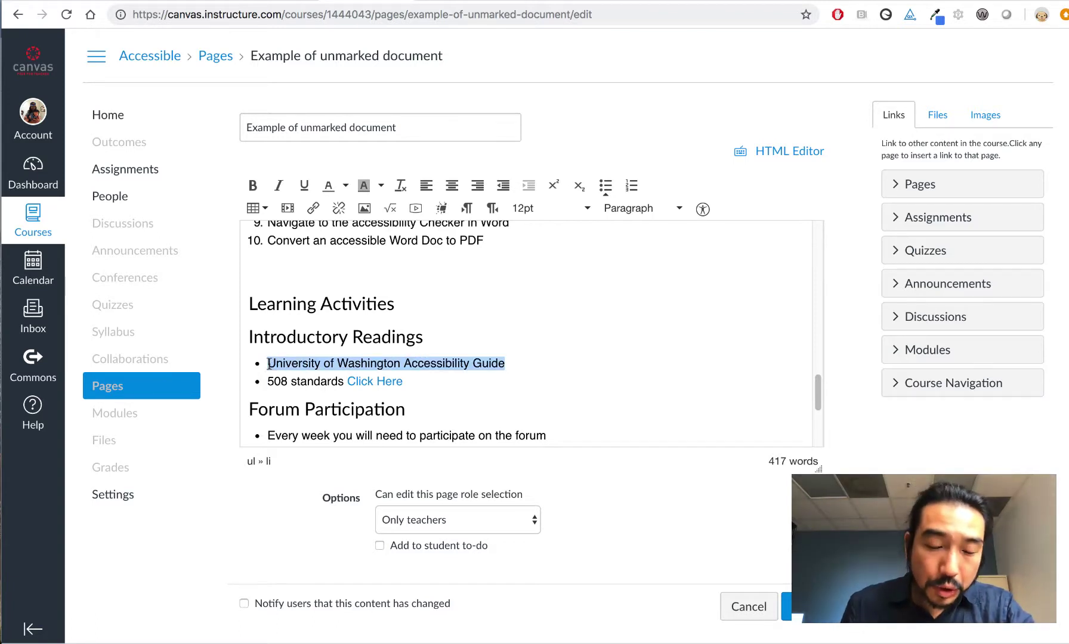
{"action": "left_click", "coordinate": [314, 209]}
{"action": "key", "text": "ctrl+v"}
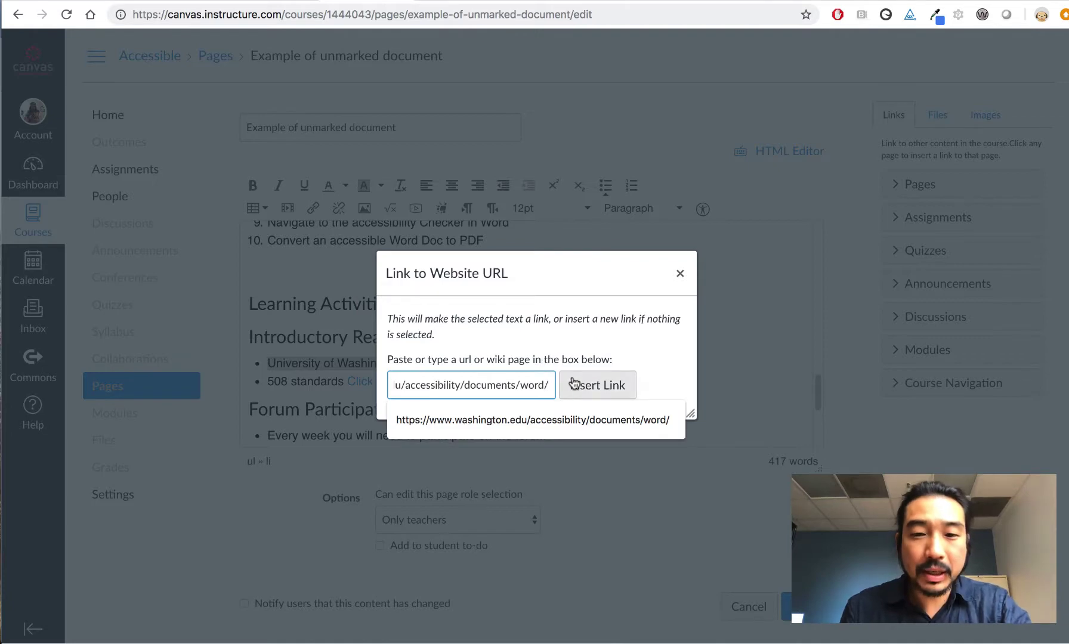
{"action": "left_click", "coordinate": [575, 385]}
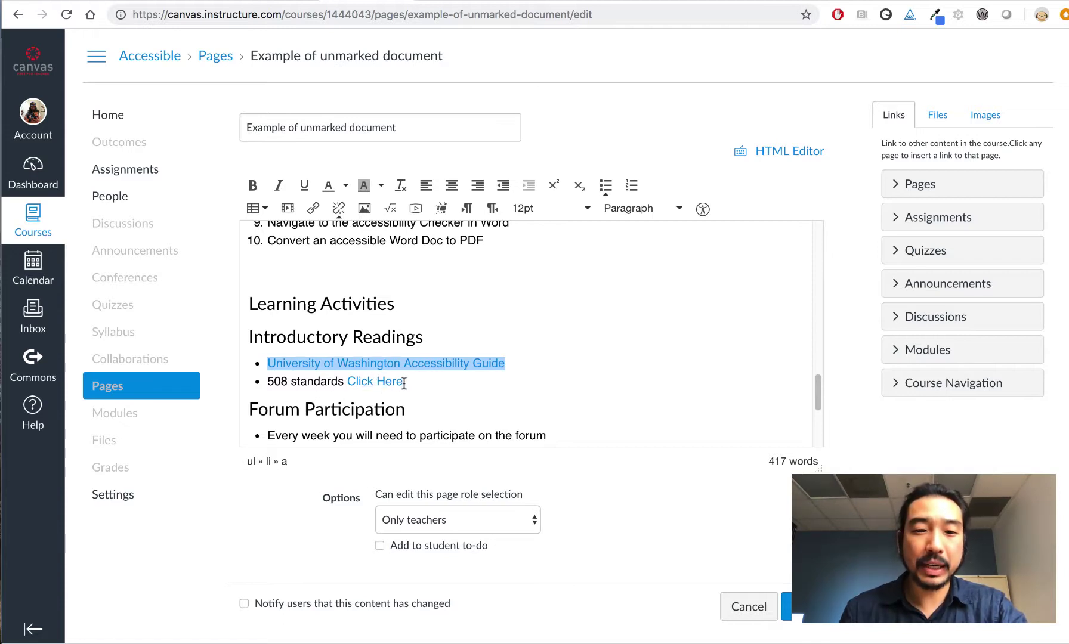
Step: Check the 'Click Here' link's settings, then delete the 'Click Here' text
{"action": "left_click_drag", "start_coordinate": [404, 383], "coordinate": [348, 382]}
{"action": "left_click", "coordinate": [314, 208]}
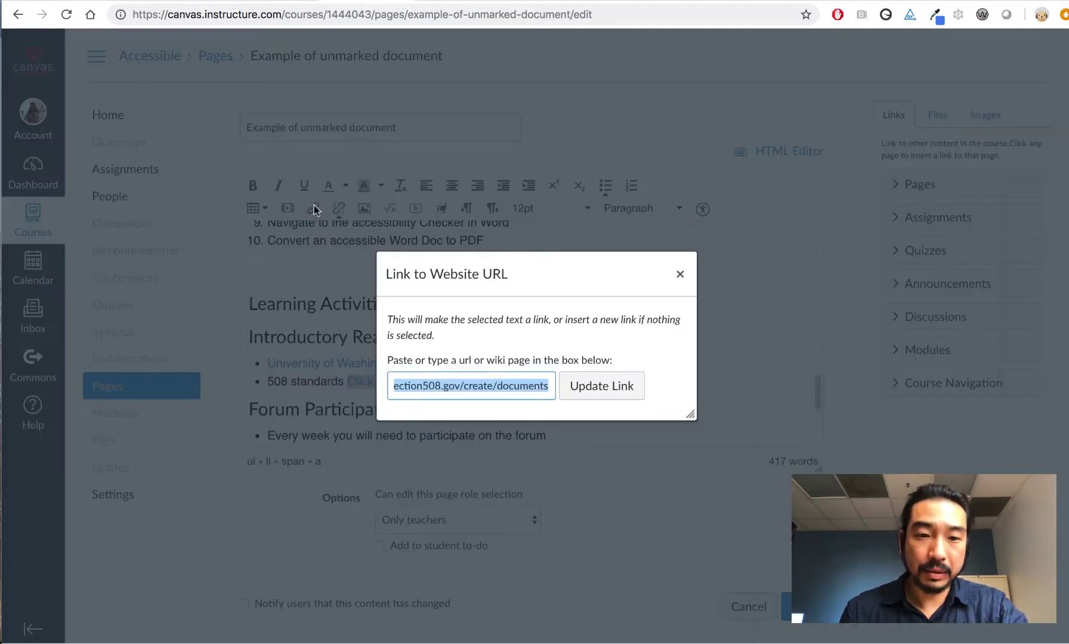
{"action": "left_click", "coordinate": [681, 275]}
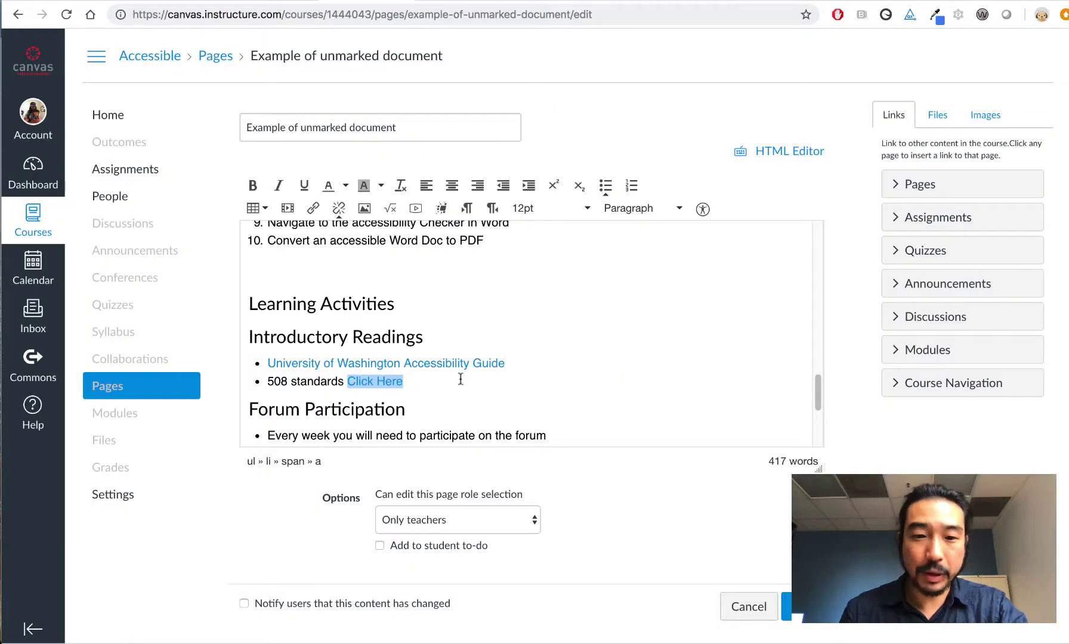
{"action": "left_click", "coordinate": [448, 383]}
{"action": "key", "text": "BackSpace"}
{"action": "key", "text": "BackSpace"}
{"action": "key", "text": "BackSpace"}
{"action": "key", "text": "BackSpace"}
{"action": "key", "text": "BackSpace"}
{"action": "key", "text": "BackSpace"}
{"action": "key", "text": "BackSpace"}
{"action": "key", "text": "BackSpace"}
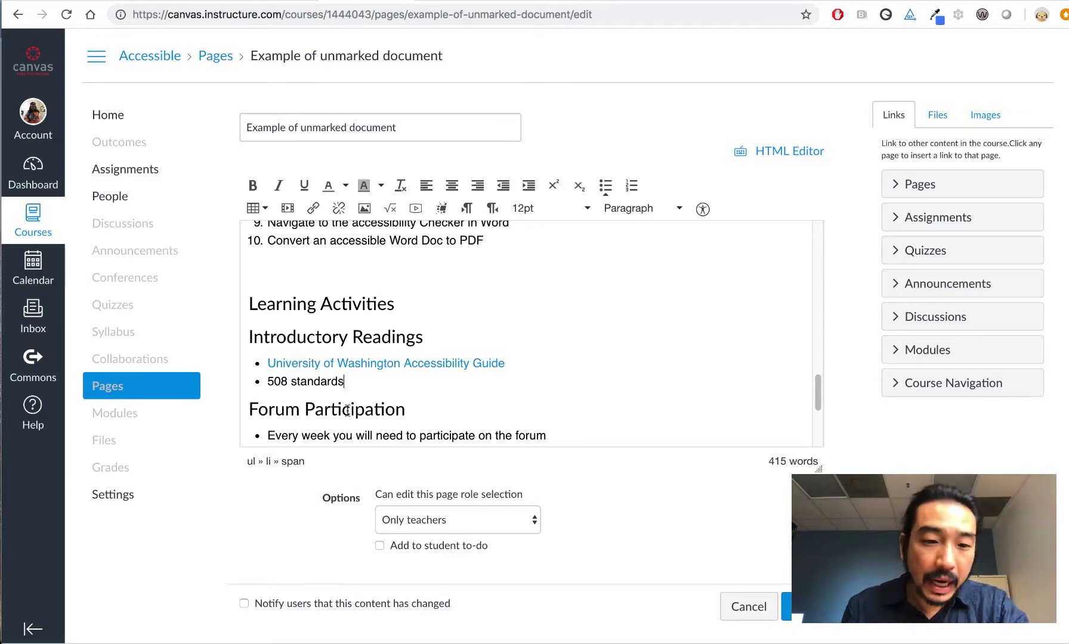
Step: Turn '508 standards' into a link to the pasted section508.gov URL
{"action": "left_click_drag", "start_coordinate": [352, 382], "coordinate": [266, 382]}
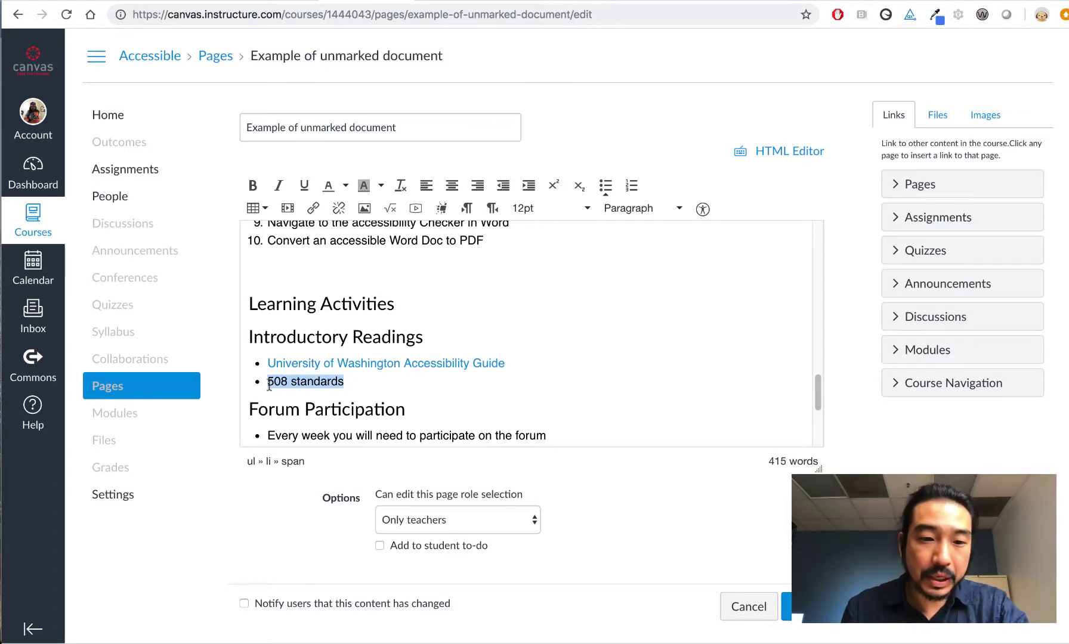
{"action": "left_click", "coordinate": [312, 208]}
{"action": "type", "text": "https://www.section508.gov/create/documents"}
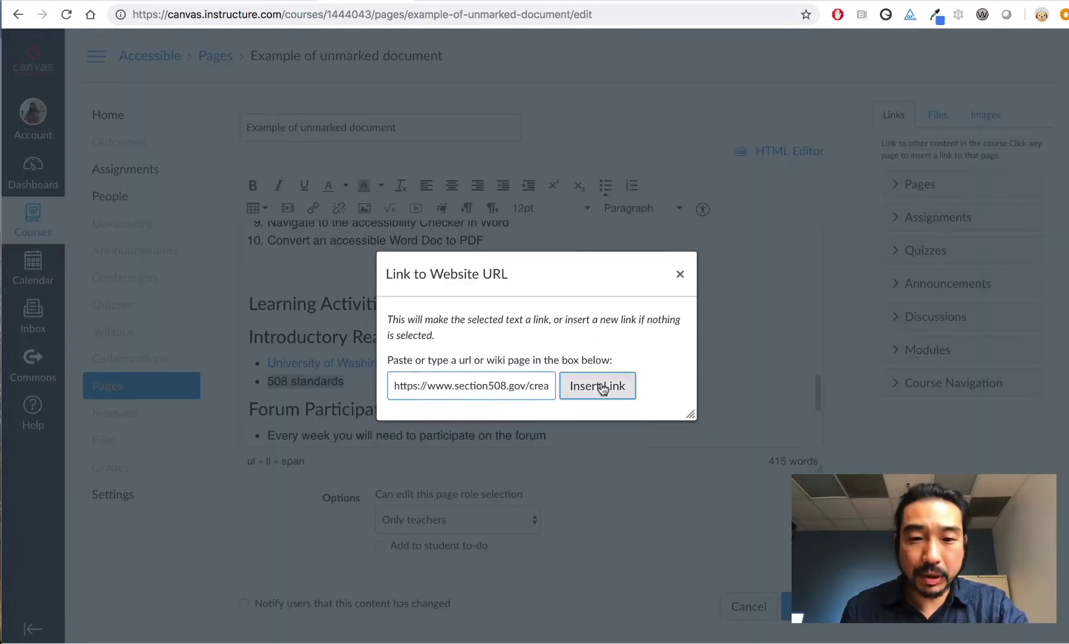
{"action": "left_click", "coordinate": [597, 386]}
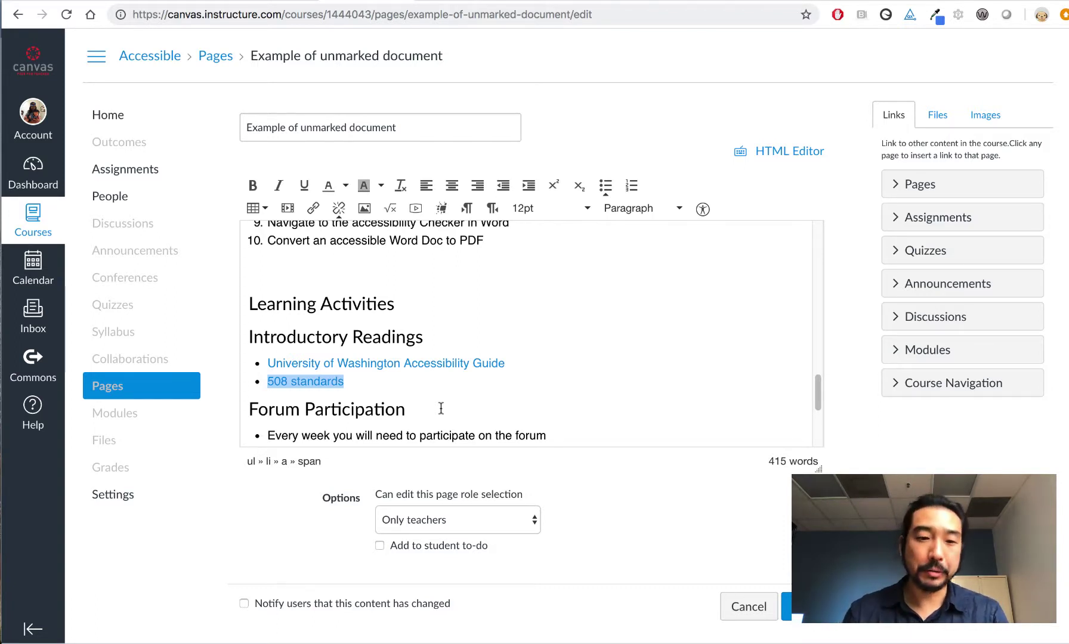
{"action": "left_click", "coordinate": [446, 408]}
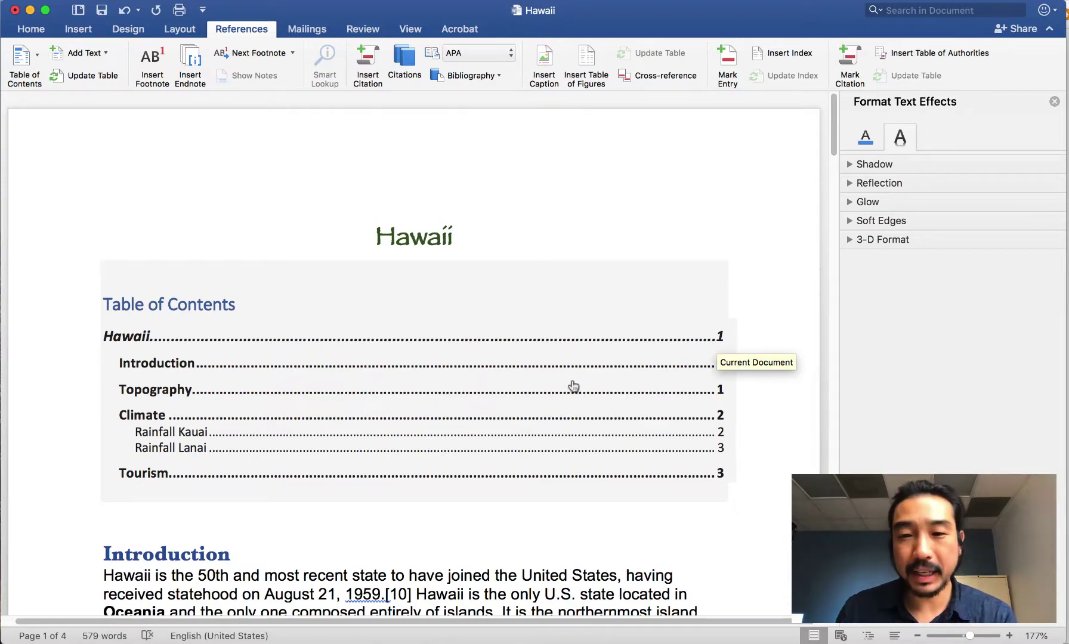
Step: Jump to Topography from the contents, find the Tourism section, and follow its 'click here' link to gohawaii.com
{"action": "left_click", "coordinate": [577, 386]}
{"action": "scroll", "coordinate": [571, 381], "scroll_direction": "down", "scroll_amount": 20}
{"action": "scroll", "coordinate": [571, 382], "scroll_direction": "down", "scroll_amount": 10}
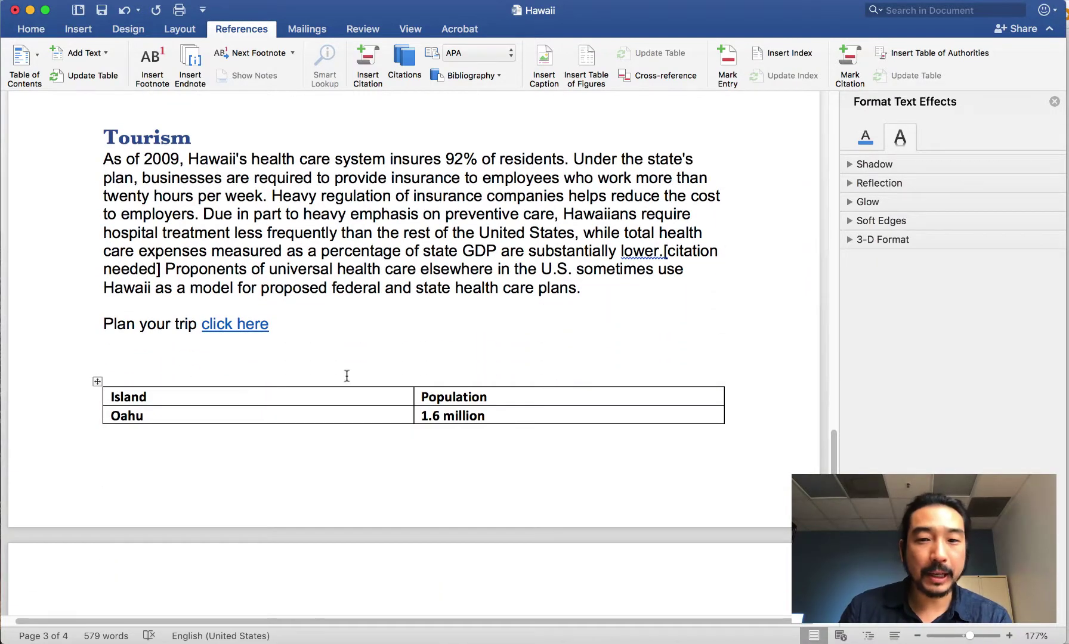
{"action": "scroll", "coordinate": [344, 377], "scroll_direction": "down", "scroll_amount": 5}
{"action": "scroll", "coordinate": [344, 377], "scroll_direction": "up", "scroll_amount": 6}
{"action": "scroll", "coordinate": [345, 377], "scroll_direction": "up", "scroll_amount": 5}
{"action": "scroll", "coordinate": [346, 377], "scroll_direction": "down", "scroll_amount": 4}
{"action": "left_click", "coordinate": [236, 440]}
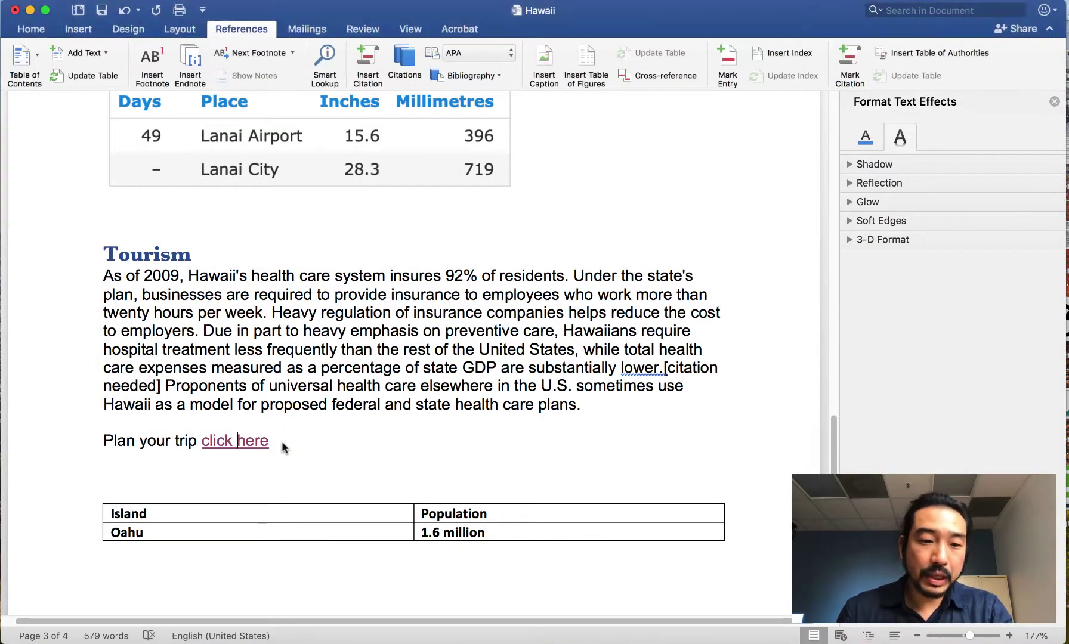
Step: Replace the 'click here' hyperlink text on the Plan your trip line with 'Go Hawaii'
{"action": "right_click", "coordinate": [246, 441]}
{"action": "left_click", "coordinate": [215, 429]}
{"action": "left_click_drag", "start_coordinate": [269, 441], "coordinate": [203, 442]}
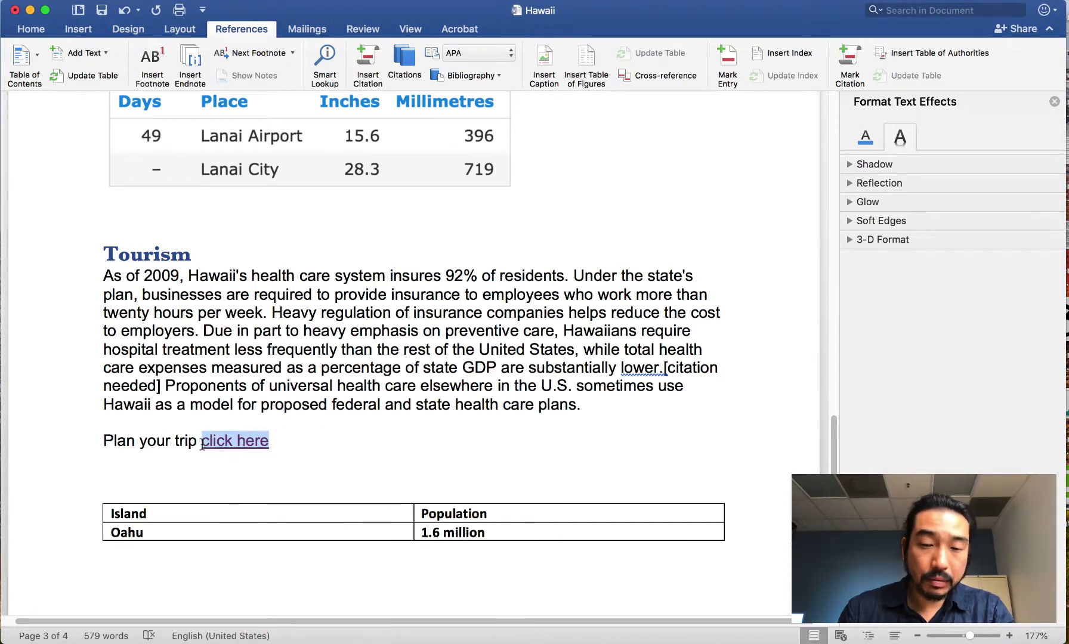
{"action": "type", "text": "Go"}
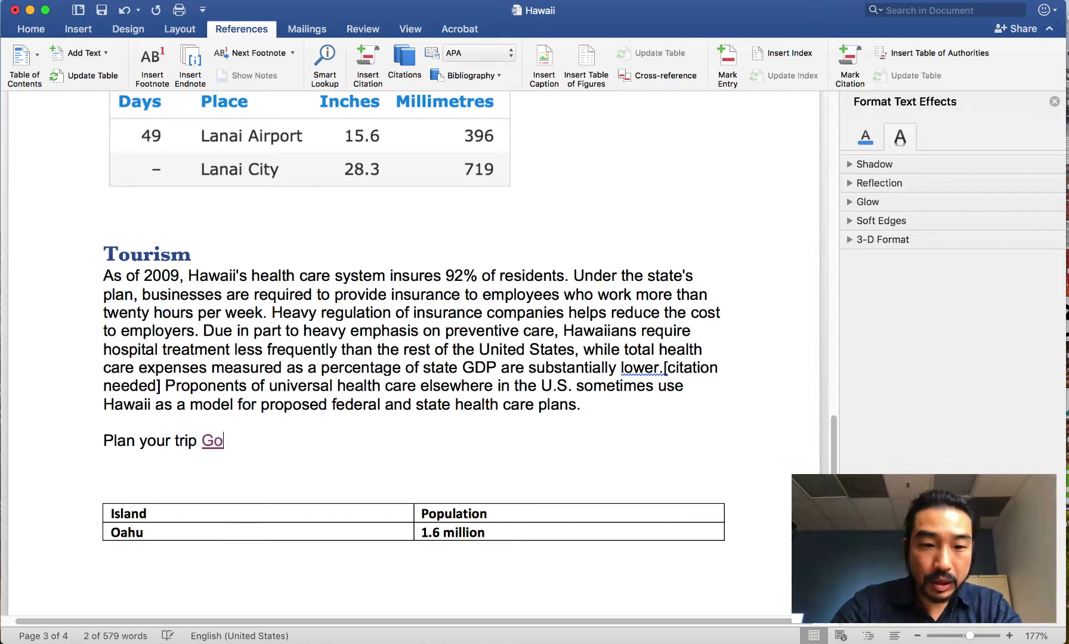
{"action": "type", "text": " HAwaii"}
{"action": "key", "text": "BackSpace"}
{"action": "key", "text": "BackSpace"}
{"action": "key", "text": "BackSpace"}
{"action": "key", "text": "BackSpace"}
{"action": "key", "text": "BackSpace"}
{"action": "type", "text": "awaii"}
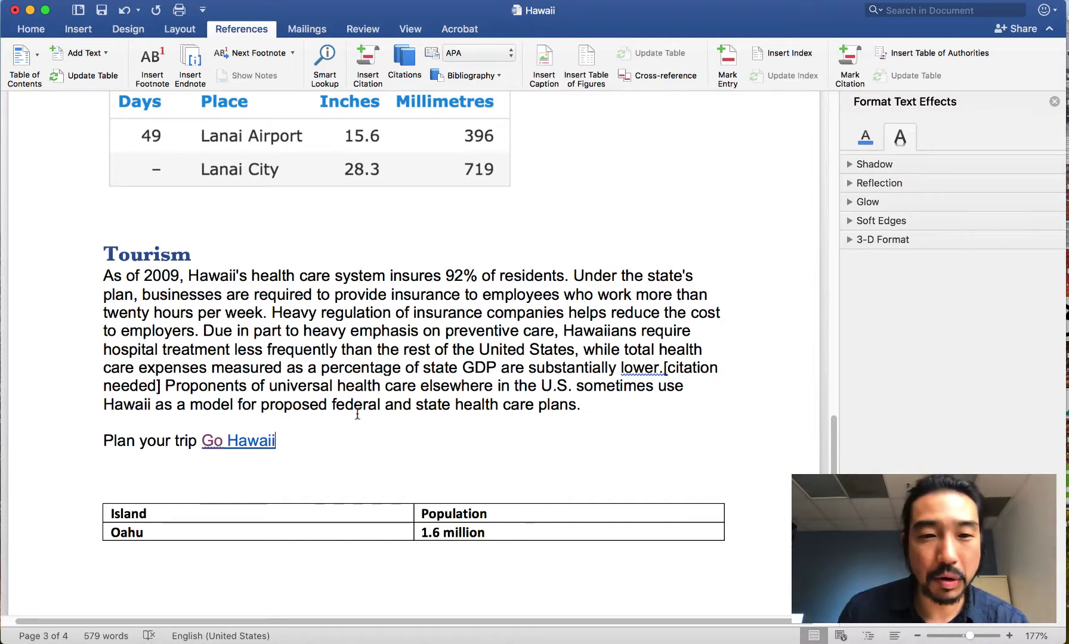
{"action": "scroll", "coordinate": [357, 413], "scroll_direction": "up", "scroll_amount": 10}
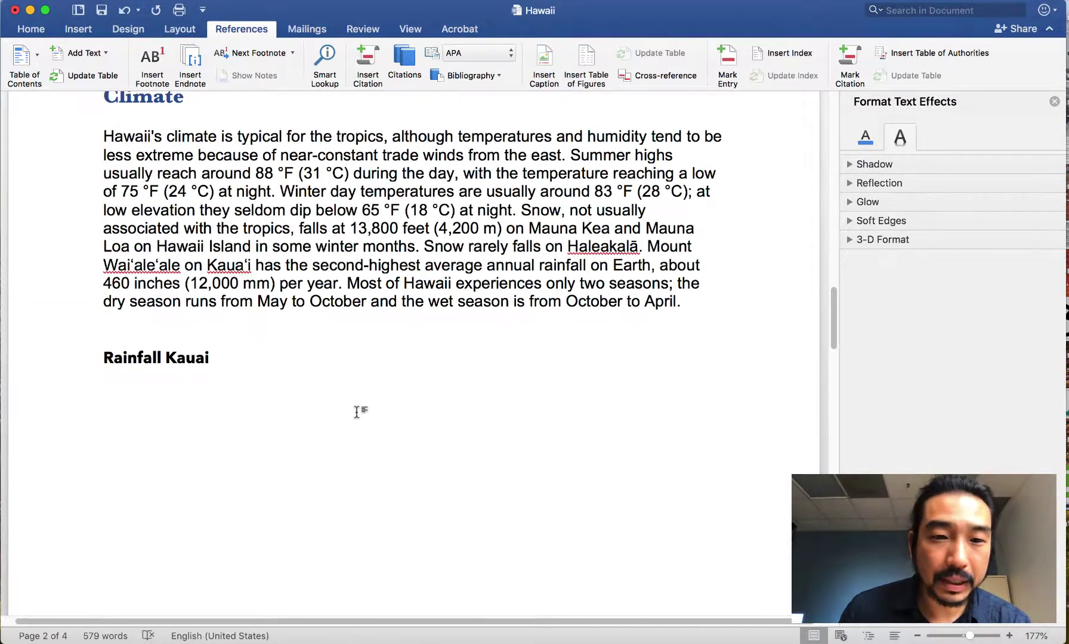
{"action": "scroll", "coordinate": [356, 411], "scroll_direction": "up", "scroll_amount": 5}
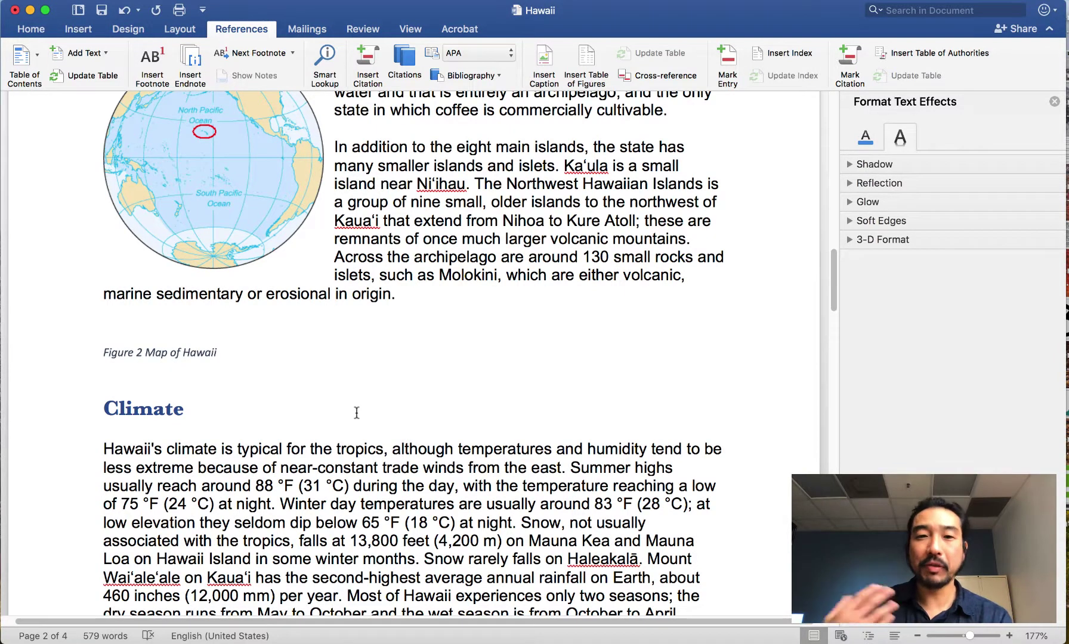